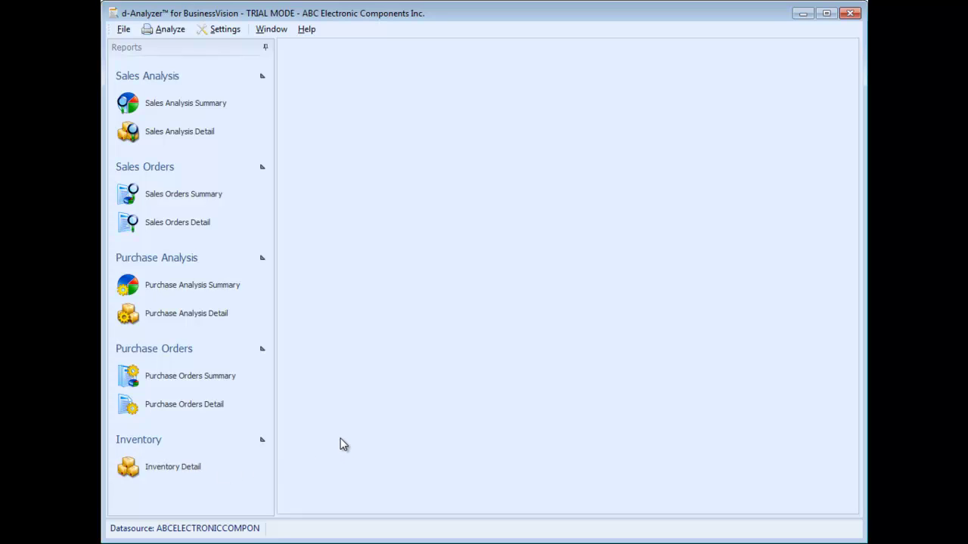
# Open the Inventory Detail report and load its inventory records.
pyautogui.click(193, 467)
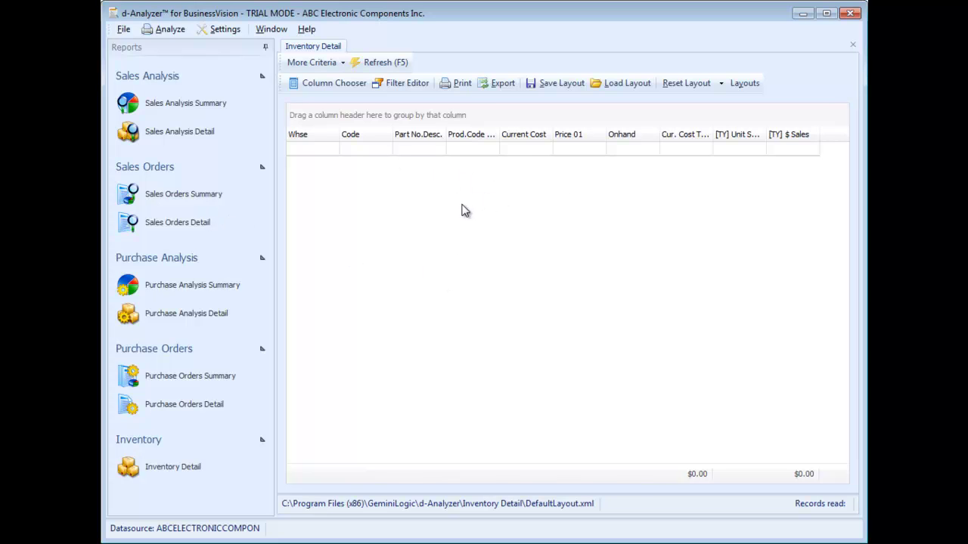
pyautogui.click(397, 63)
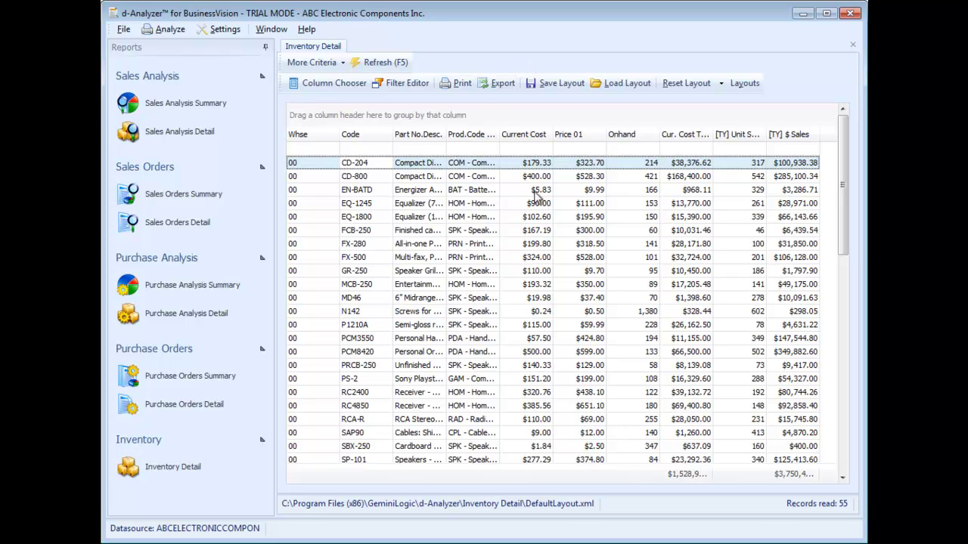
# Fit the Part No.Desc. column's width to its contents and sort the inventory records by it in ascending order.
pyautogui.doubleClick(447, 134)
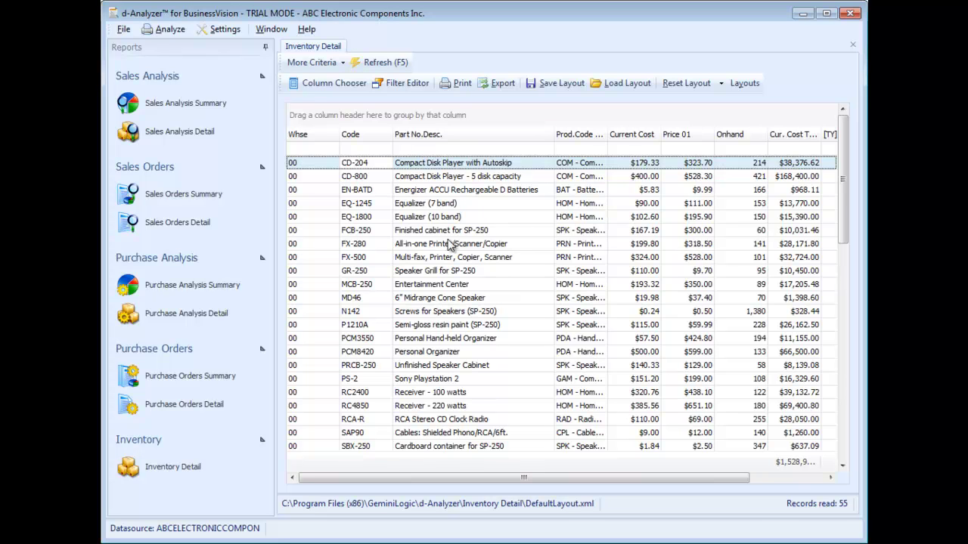
pyautogui.click(489, 136)
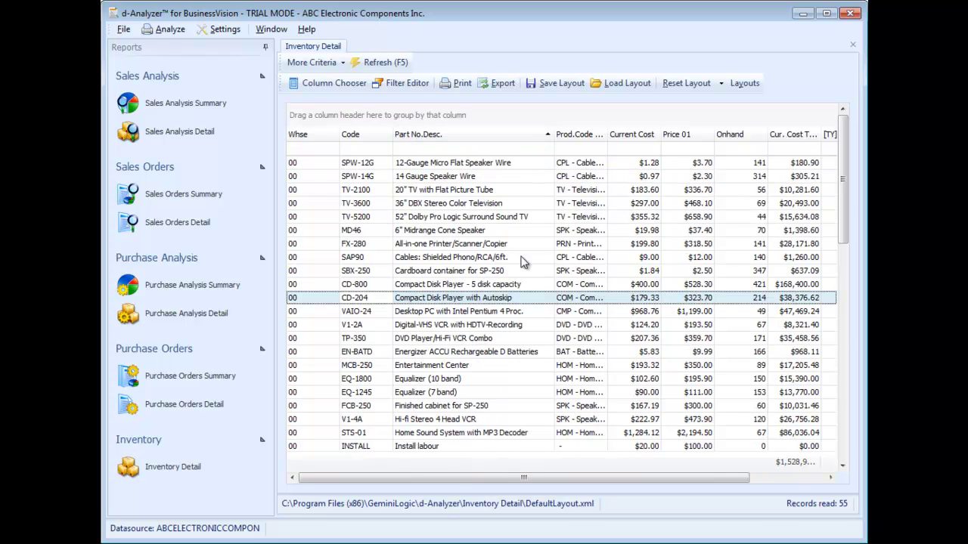
pyautogui.scroll(-5, 480, 286)
pyautogui.scroll(5, 484, 279)
pyautogui.moveTo(552, 475); pyautogui.dragTo(506, 450)
# Examine the list of additional columns available for the Inventory Detail report, closing the list when done.
pyautogui.click(321, 85)
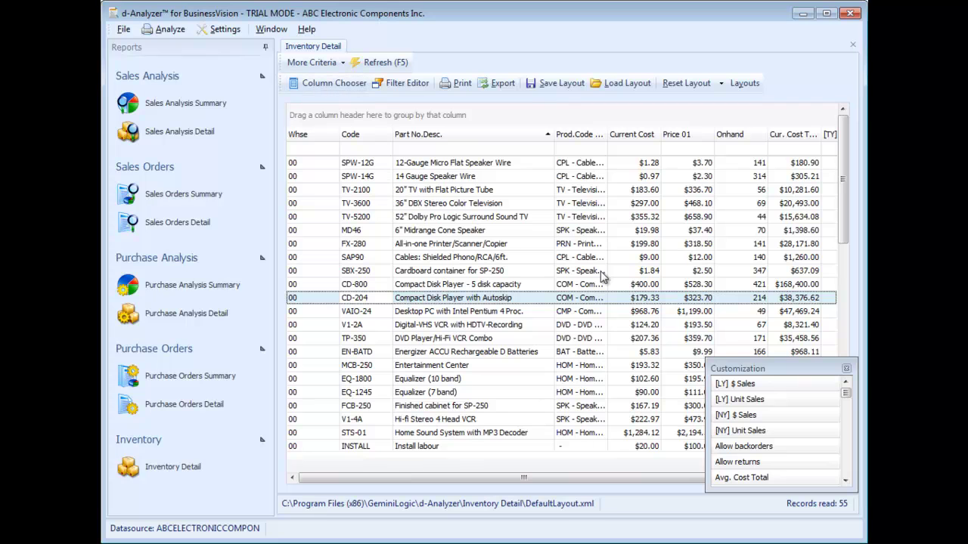
pyautogui.click(753, 353)
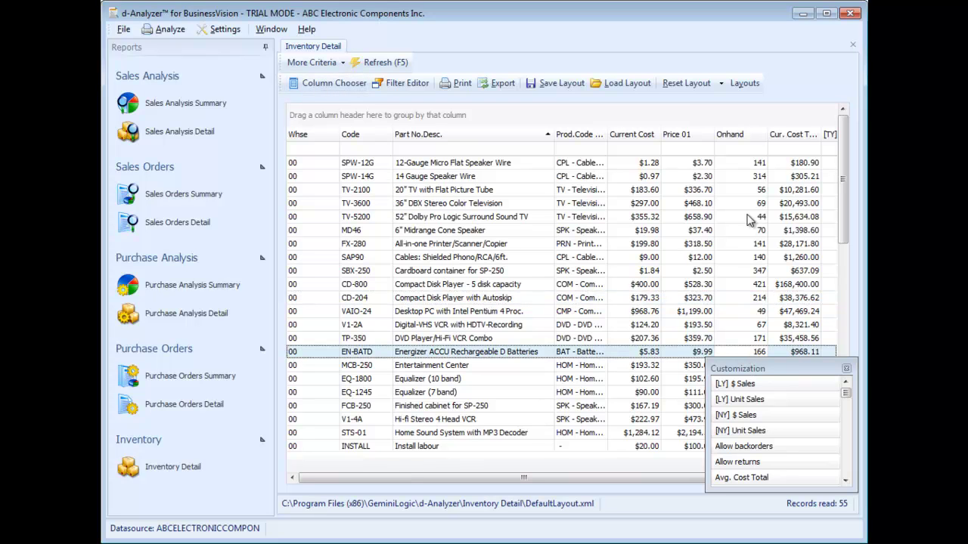
pyautogui.moveTo(762, 357); pyautogui.dragTo(765, 123)
pyautogui.moveTo(846, 178); pyautogui.dragTo(863, 301)
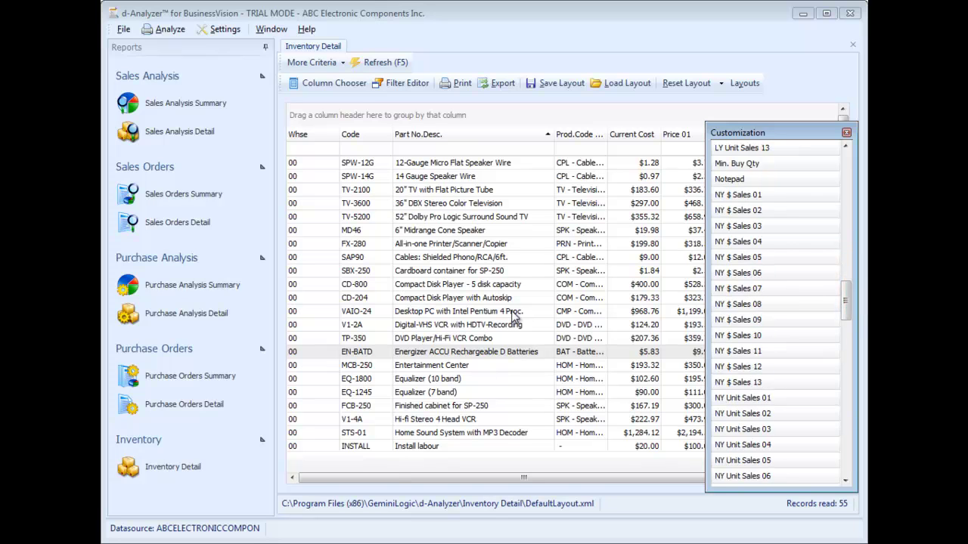
pyautogui.moveTo(845, 310); pyautogui.dragTo(844, 167)
pyautogui.click(845, 133)
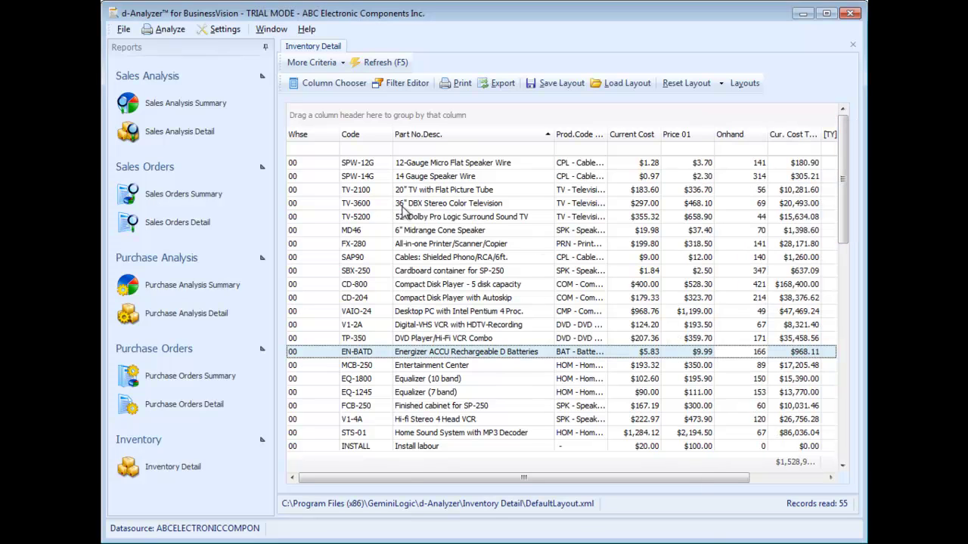
# Apply the saved LY TY Unit sales layout and review last year's and this year's unit sales for the items.
pyautogui.moveTo(508, 478); pyautogui.dragTo(620, 483)
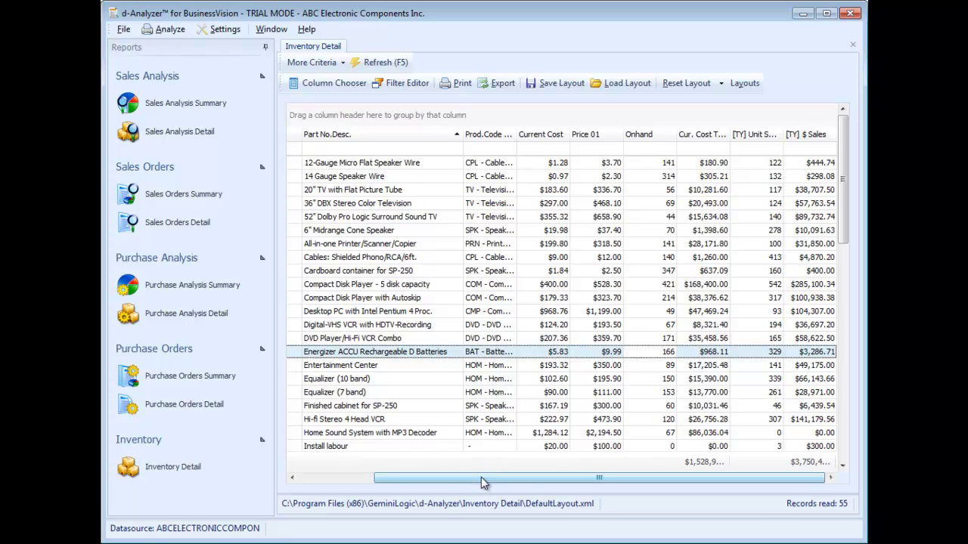
pyautogui.moveTo(481, 477); pyautogui.dragTo(394, 488)
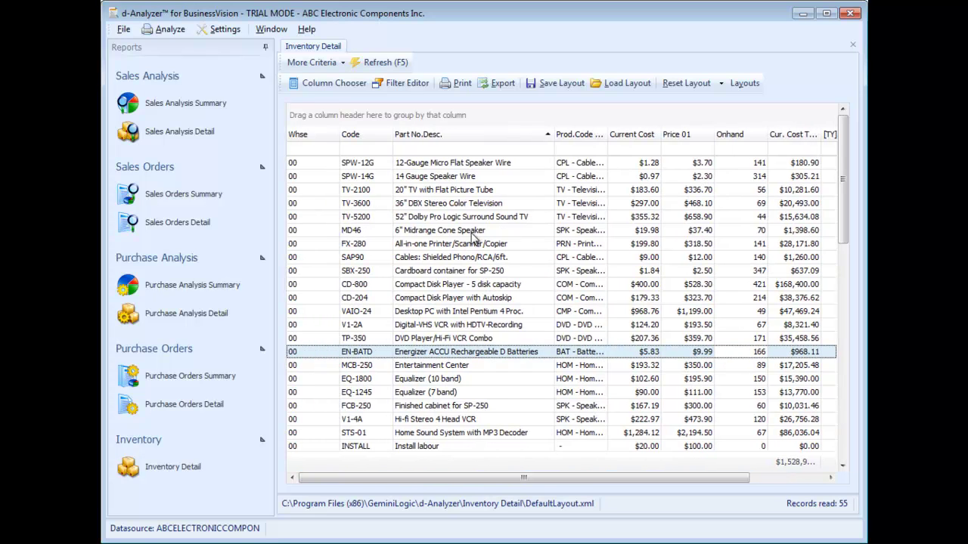
pyautogui.click(741, 85)
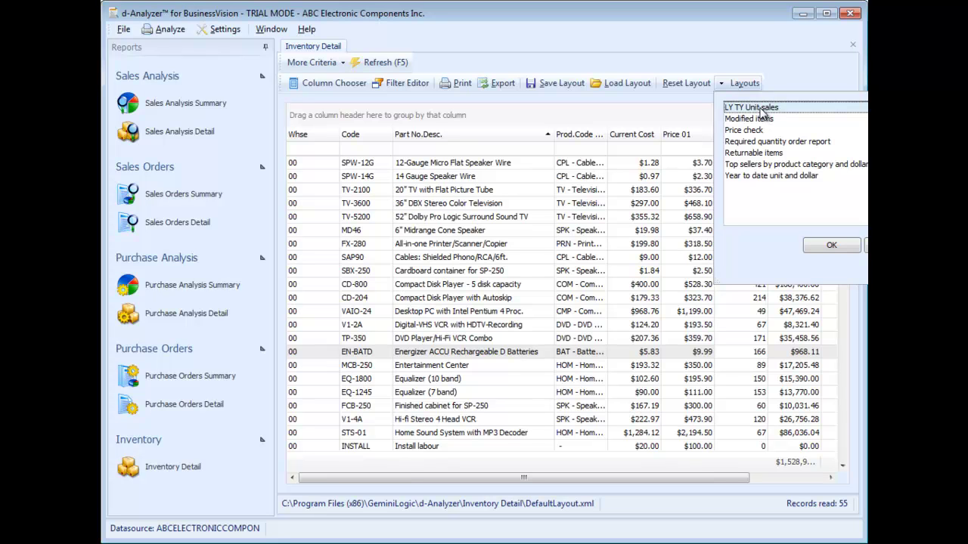
pyautogui.click(846, 248)
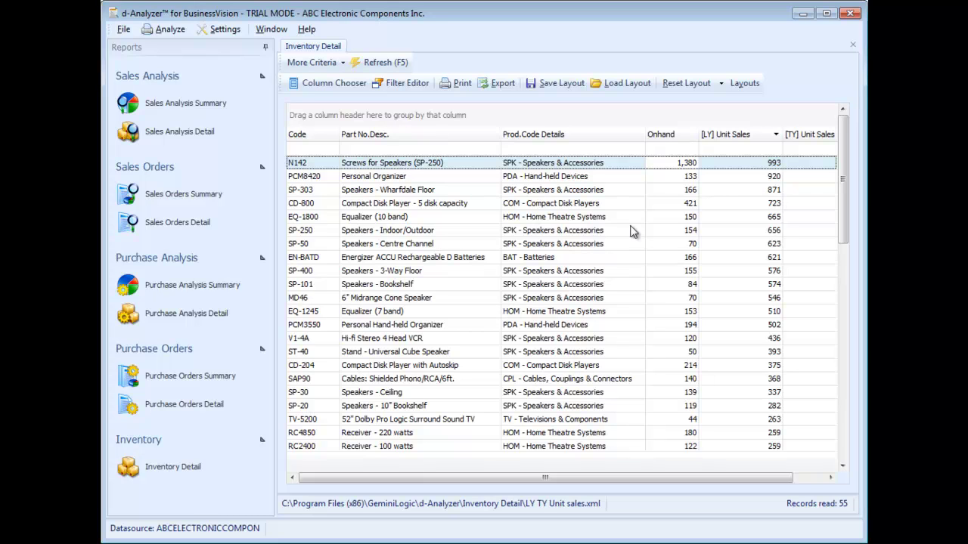
pyautogui.moveTo(728, 478); pyautogui.dragTo(794, 478)
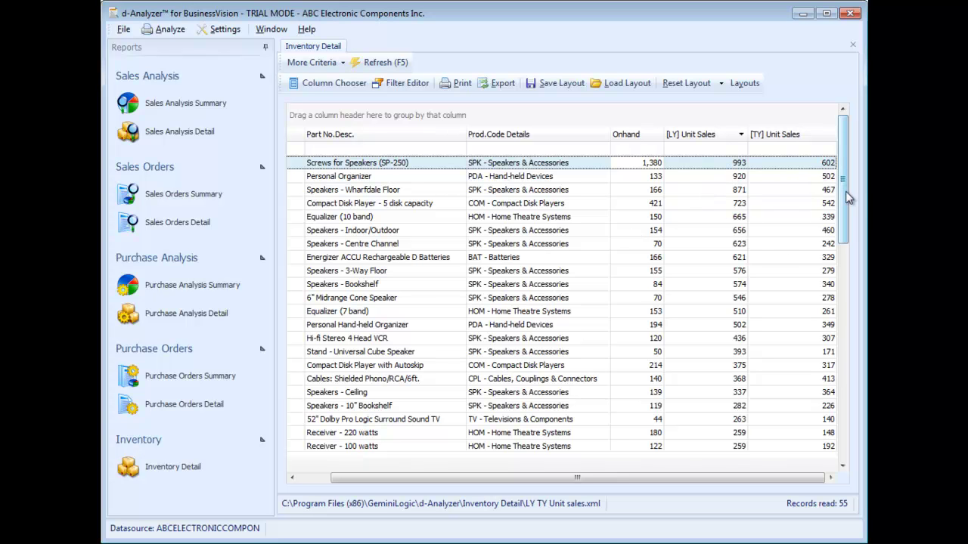
pyautogui.moveTo(846, 194); pyautogui.dragTo(850, 363)
pyautogui.scroll(11, 852, 391)
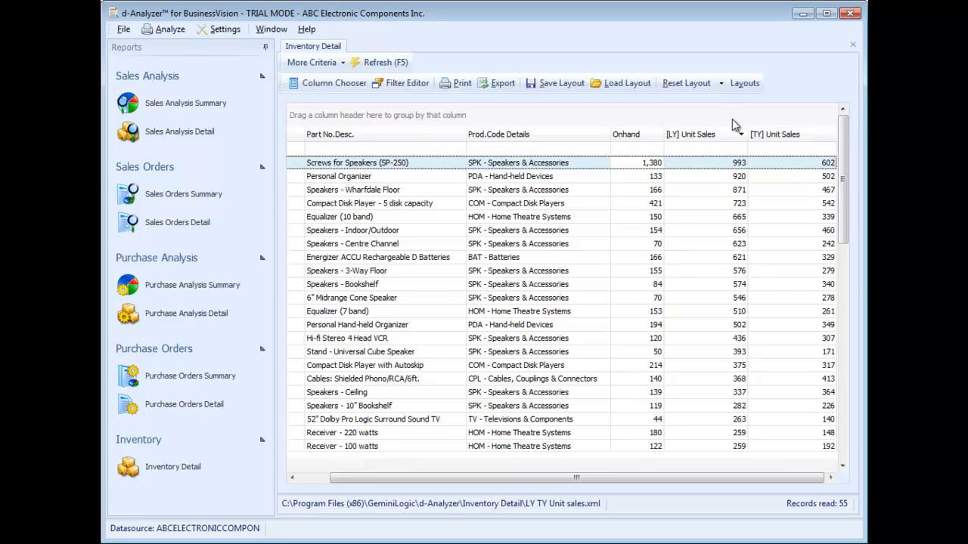
# Switch to the Modified items layout and review the items by their modification dates down to the oldest.
pyautogui.click(727, 84)
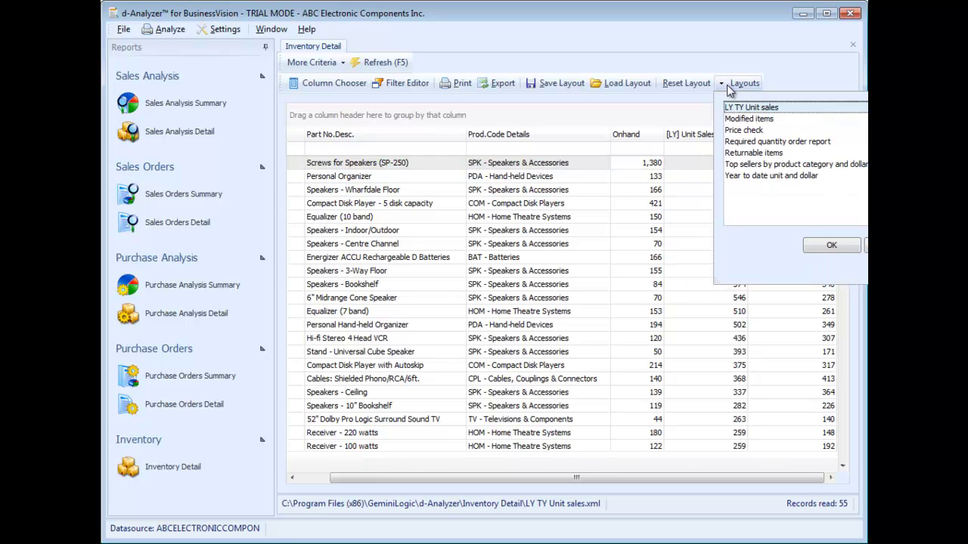
pyautogui.click(747, 119)
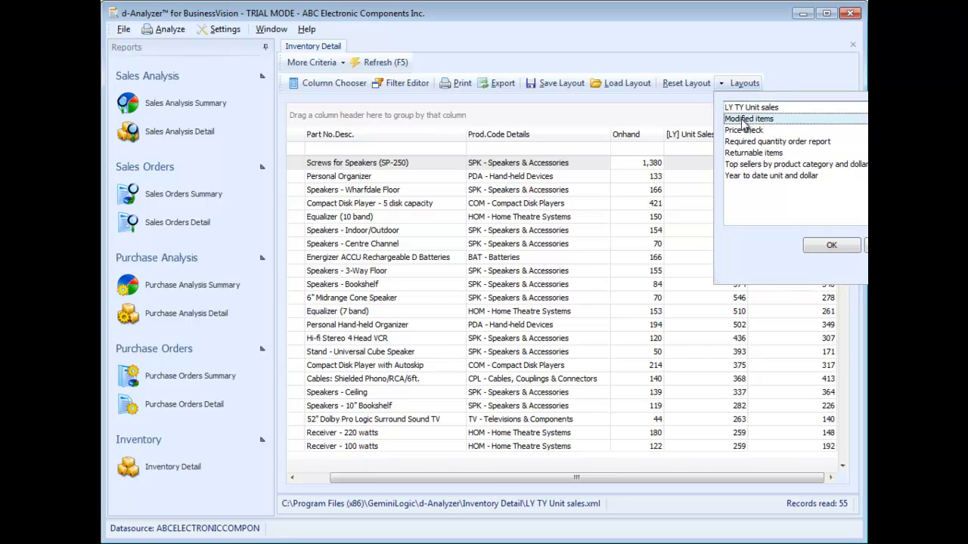
pyautogui.click(831, 245)
pyautogui.moveTo(679, 475); pyautogui.dragTo(823, 477)
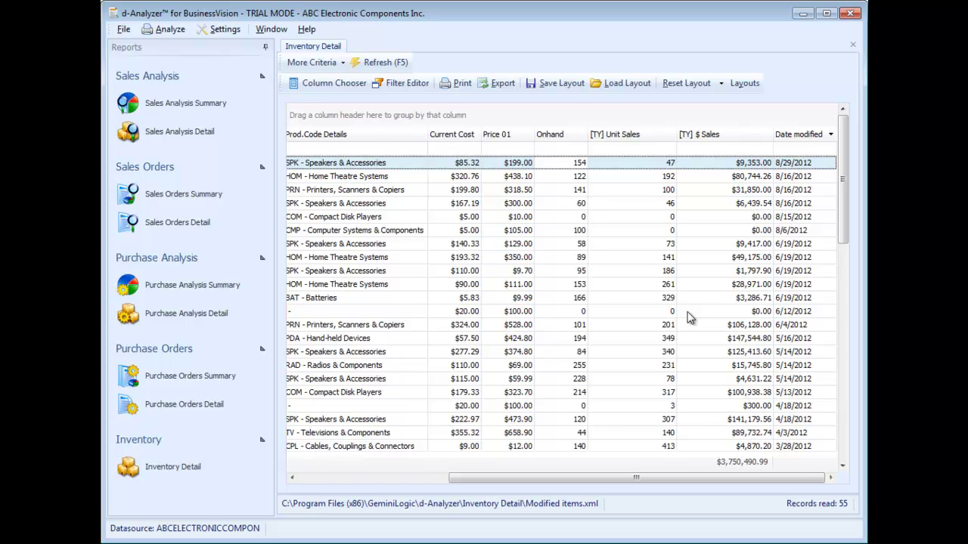
pyautogui.moveTo(608, 478)
pyautogui.mouseDown()
pyautogui.moveTo(433, 482)
pyautogui.moveTo(643, 474)
pyautogui.moveTo(433, 489)
pyautogui.moveTo(609, 483)
pyautogui.mouseUp()
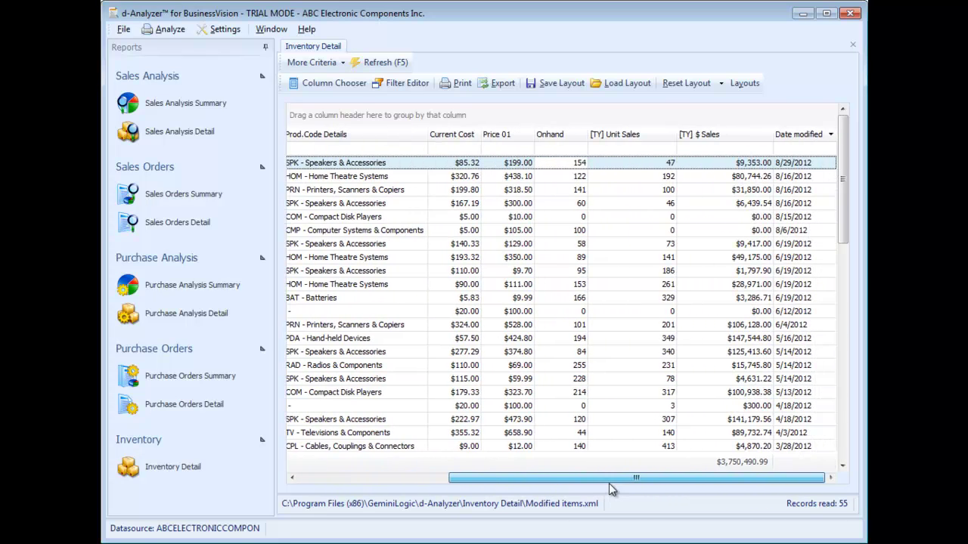
pyautogui.moveTo(845, 181); pyautogui.dragTo(860, 424)
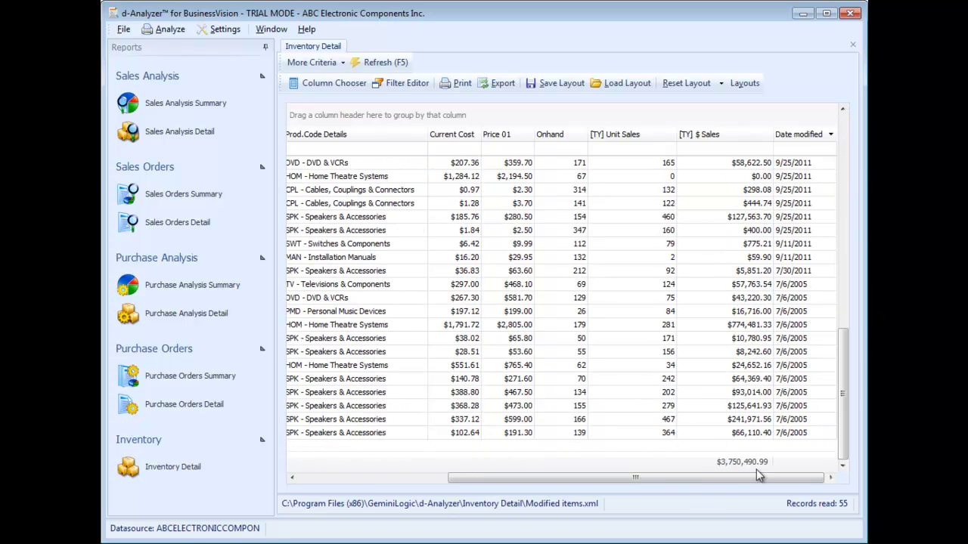
pyautogui.moveTo(685, 481); pyautogui.dragTo(492, 489)
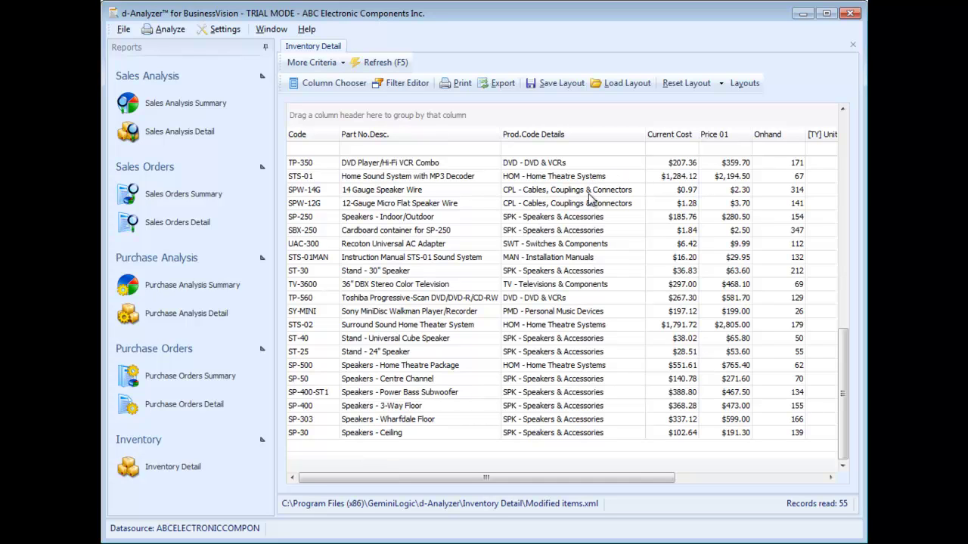
# Switch to the Price check layout and review the items' Price 01 to Price 05 columns from the lowest price.
pyautogui.click(735, 87)
pyautogui.click(758, 130)
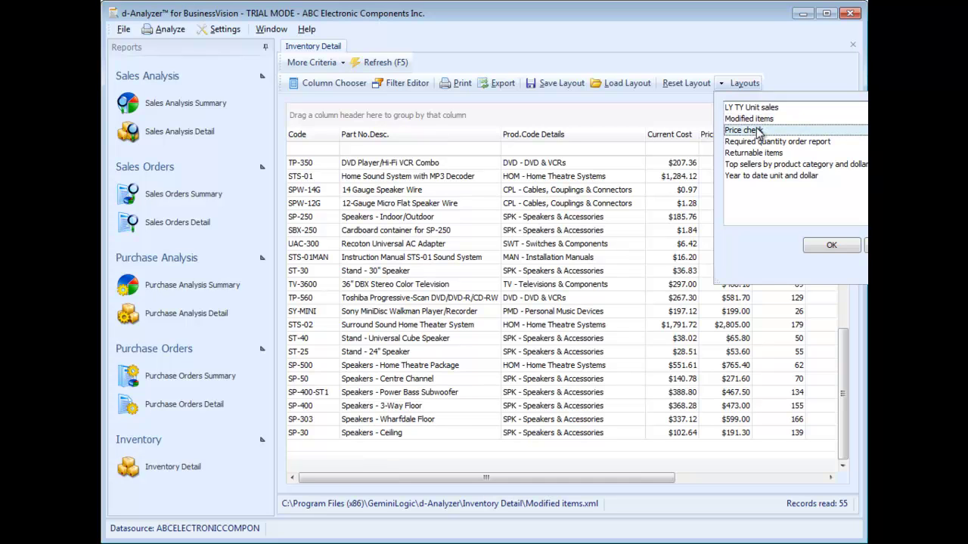
pyautogui.click(839, 247)
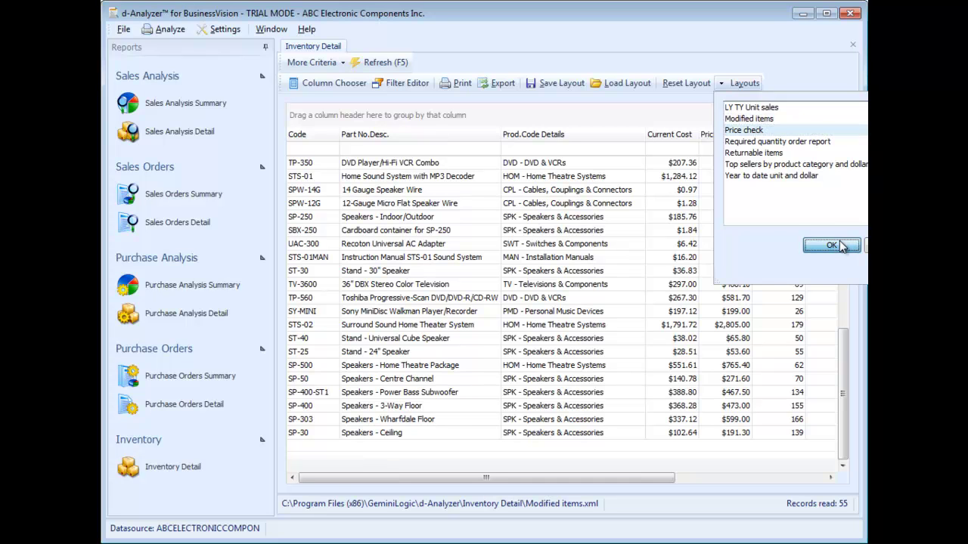
pyautogui.moveTo(636, 478); pyautogui.dragTo(784, 465)
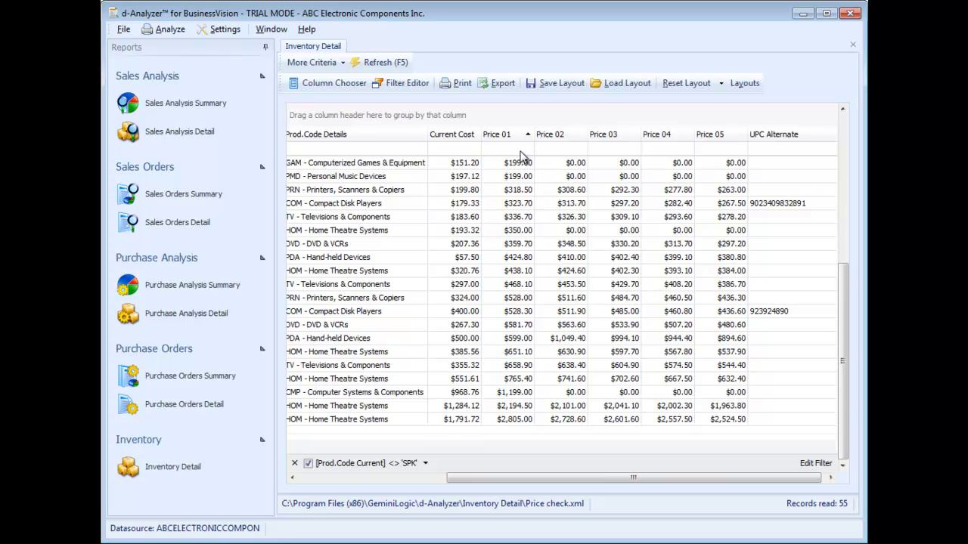
pyautogui.moveTo(846, 352); pyautogui.dragTo(866, 177)
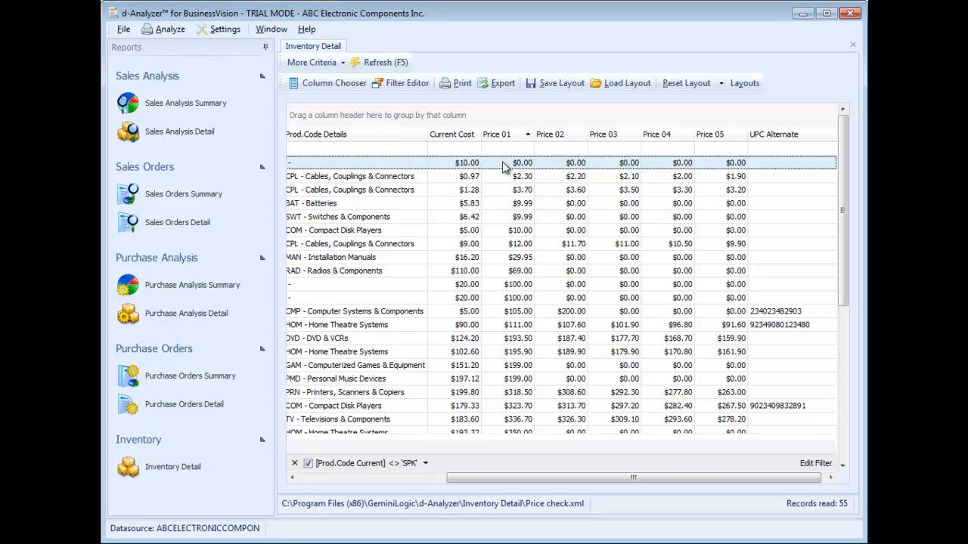
# Auto-hide the Reports pane to widen the grid and compare each item's current cost with its price levels.
pyautogui.click(266, 49)
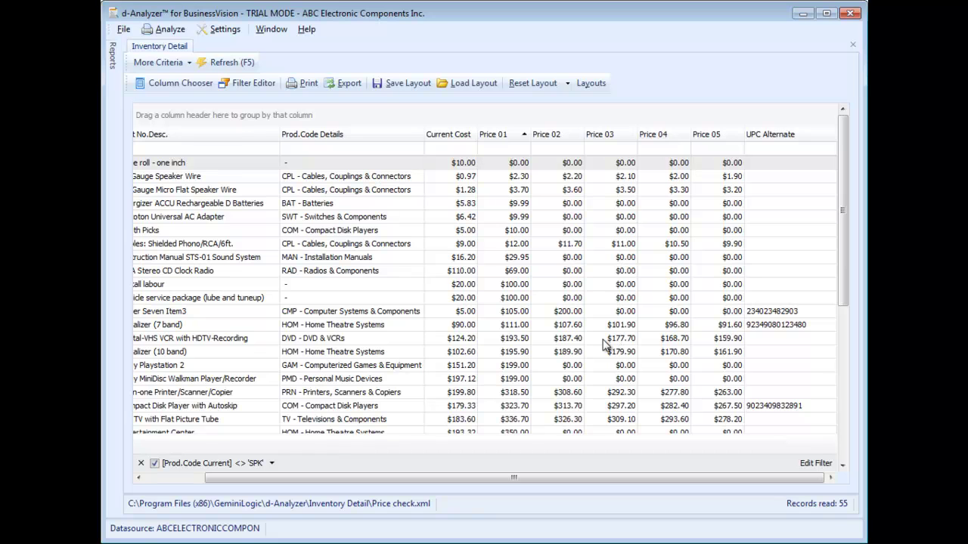
pyautogui.moveTo(531, 479); pyautogui.dragTo(453, 478)
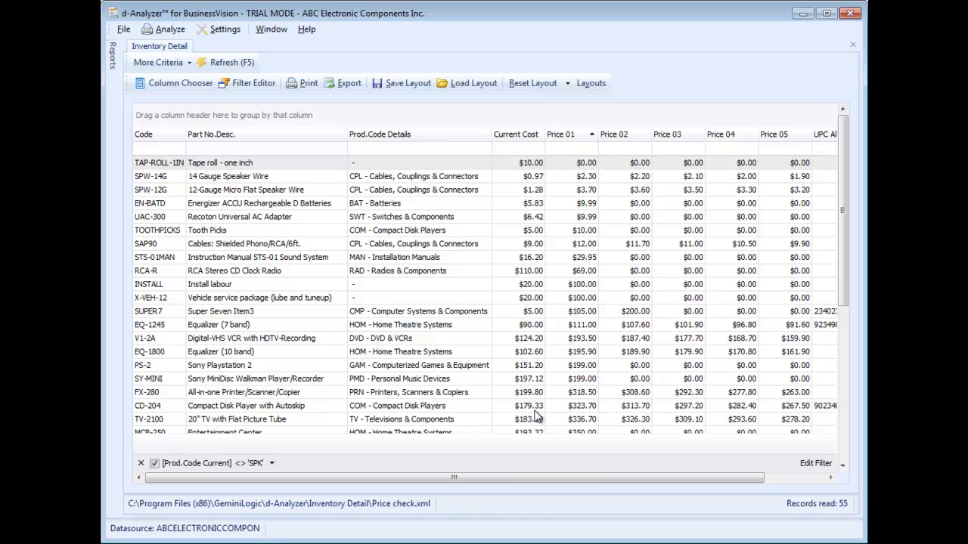
pyautogui.moveTo(632, 478); pyautogui.dragTo(739, 480)
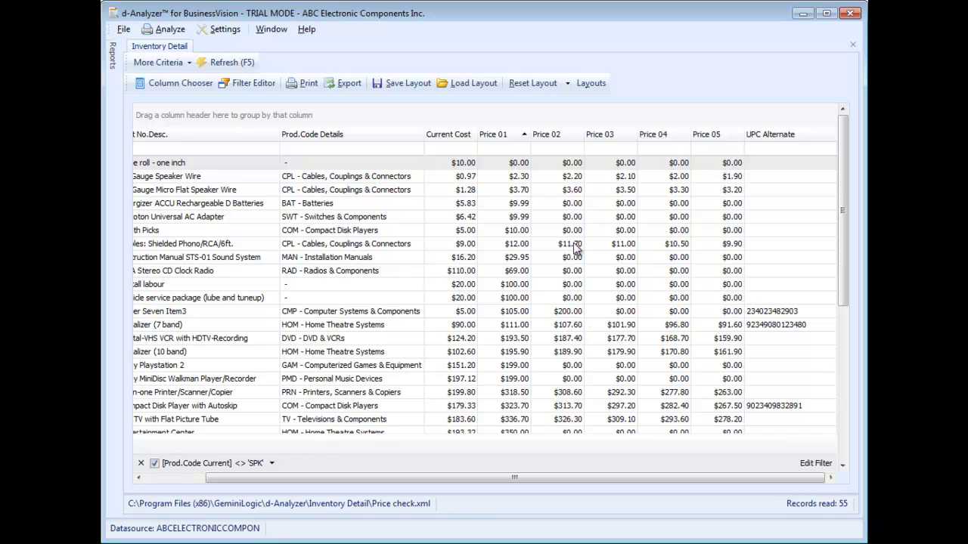
# Switch to the Required quantity order report layout and review its stock, order, required quantity and sales columns.
pyautogui.click(576, 87)
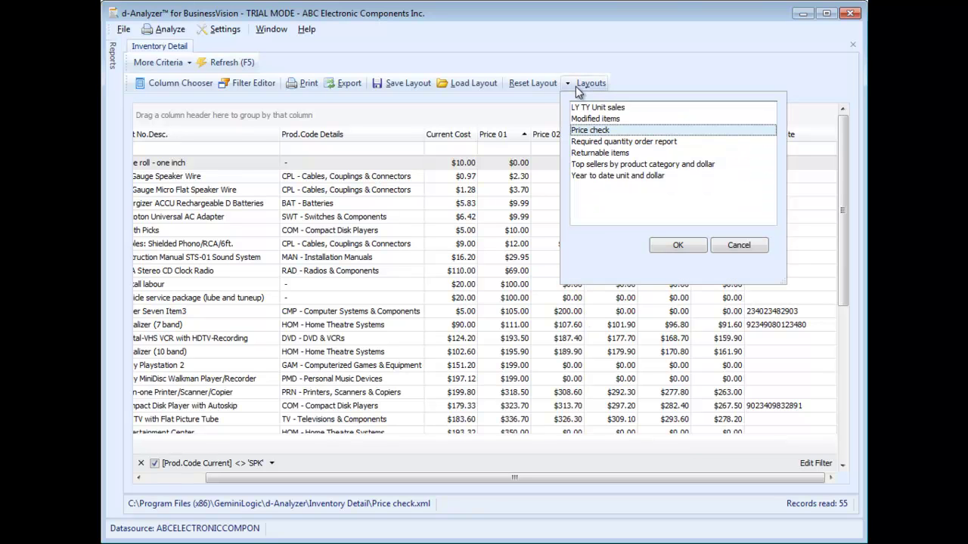
pyautogui.click(607, 143)
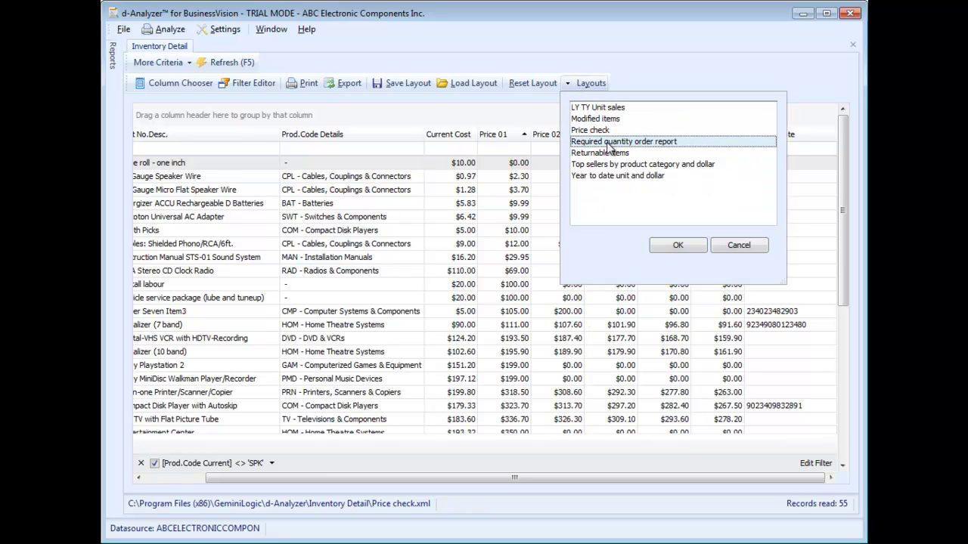
pyautogui.click(696, 247)
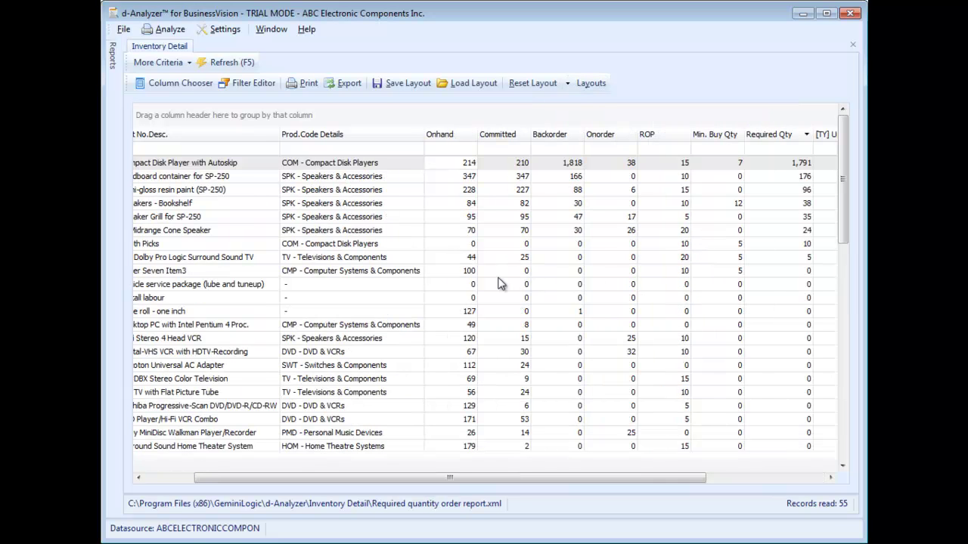
pyautogui.moveTo(504, 478); pyautogui.dragTo(455, 478)
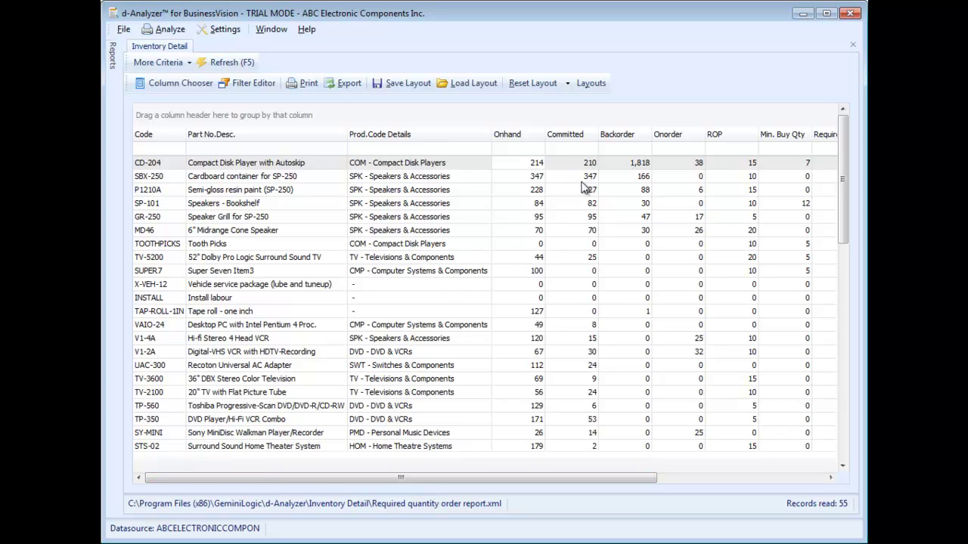
pyautogui.moveTo(609, 478); pyautogui.dragTo(711, 425)
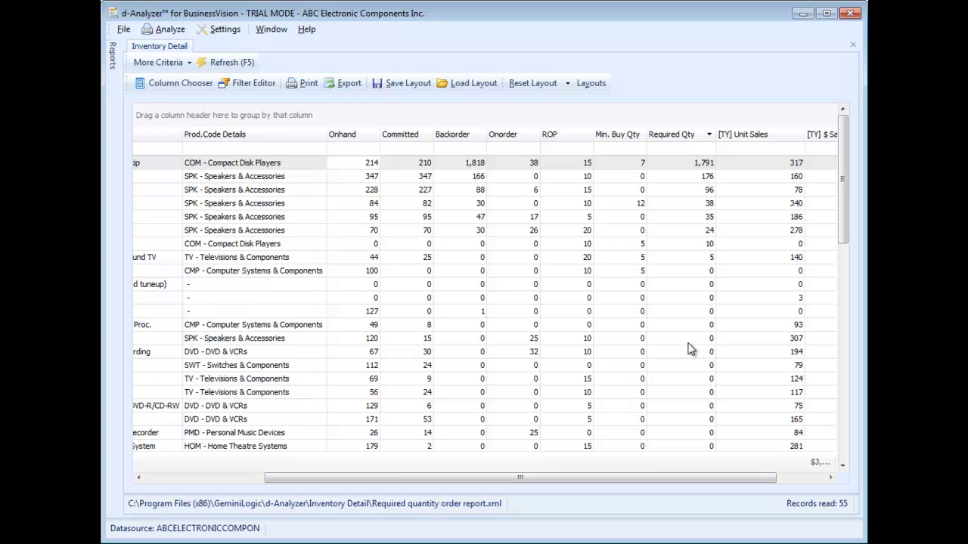
pyautogui.moveTo(706, 476); pyautogui.dragTo(752, 477)
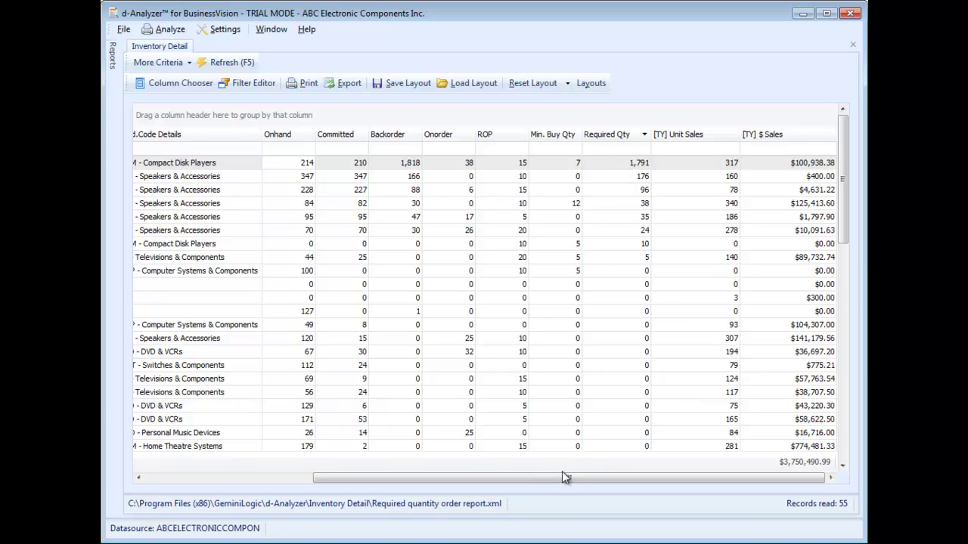
# Switch the Inventory Detail report to the Returnable items layout.
pyautogui.click(602, 84)
pyautogui.click(619, 155)
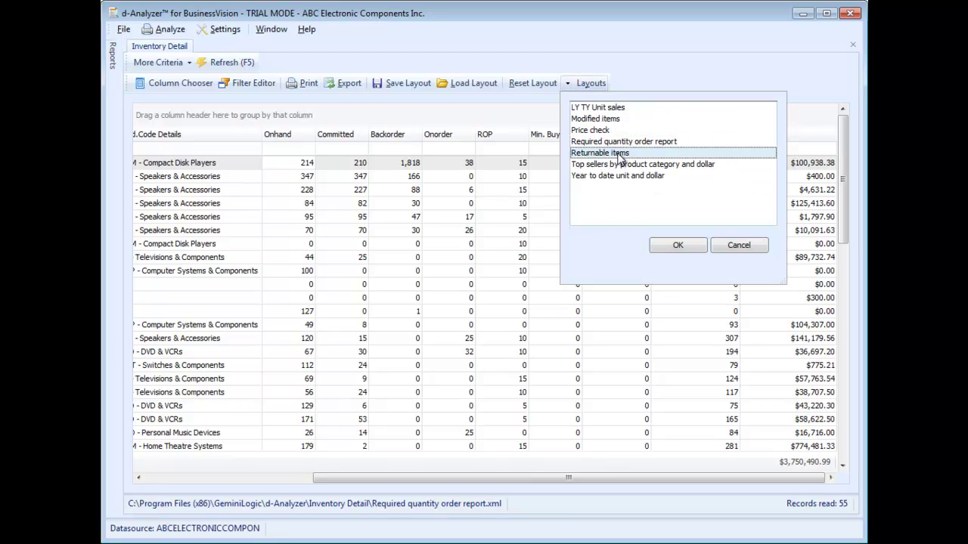
pyautogui.click(667, 247)
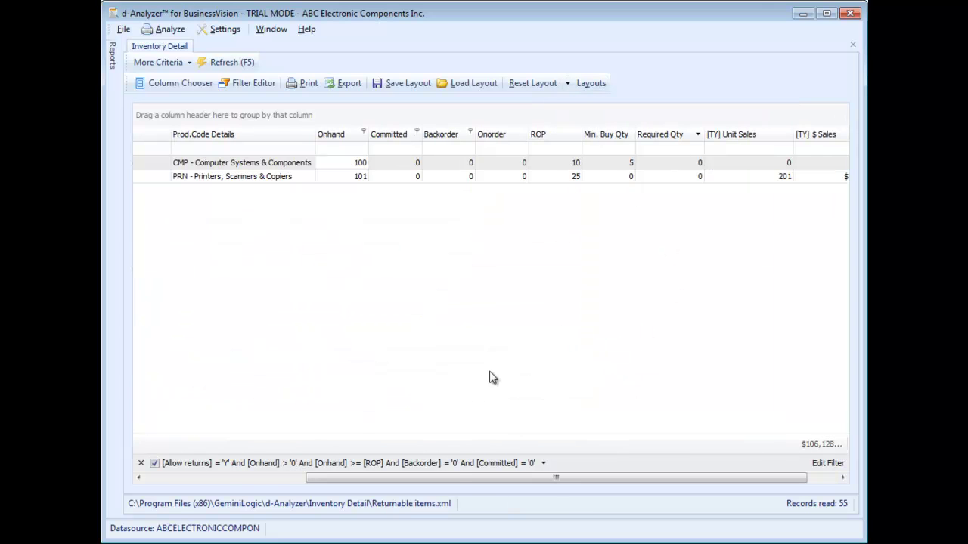
# Widen the Allow returns column to show its full heading and review the Returnable items layout's conditions in the Filter Editor.
pyautogui.moveTo(456, 477); pyautogui.dragTo(294, 477)
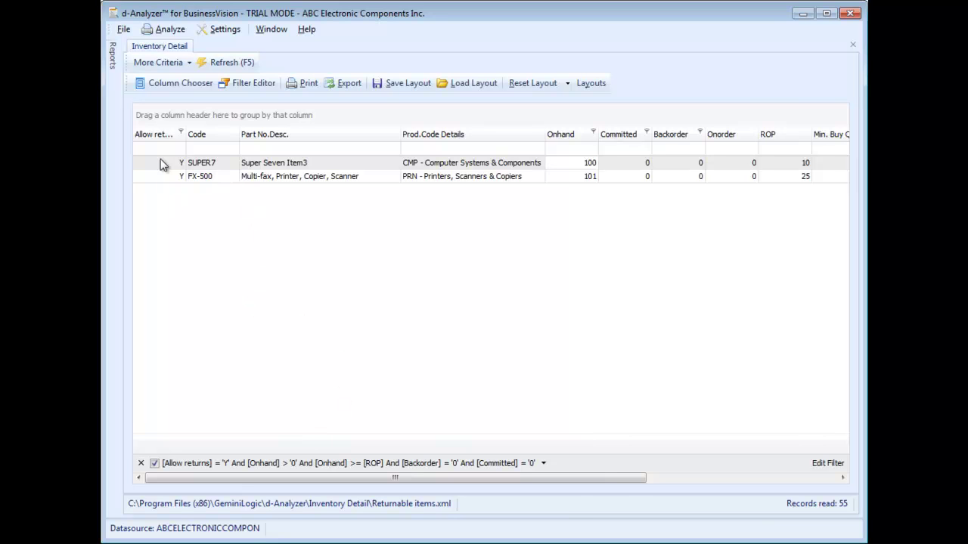
pyautogui.moveTo(186, 134); pyautogui.dragTo(198, 134)
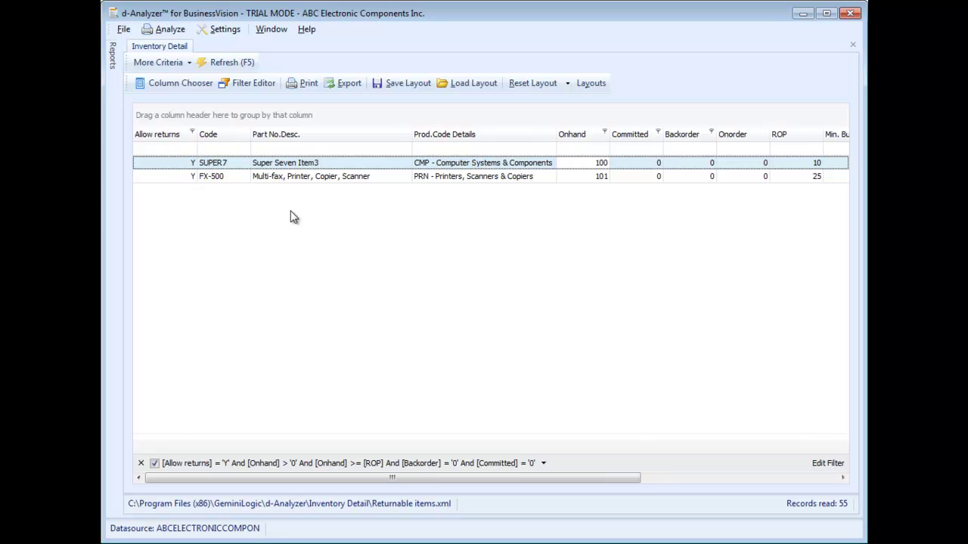
pyautogui.click(254, 86)
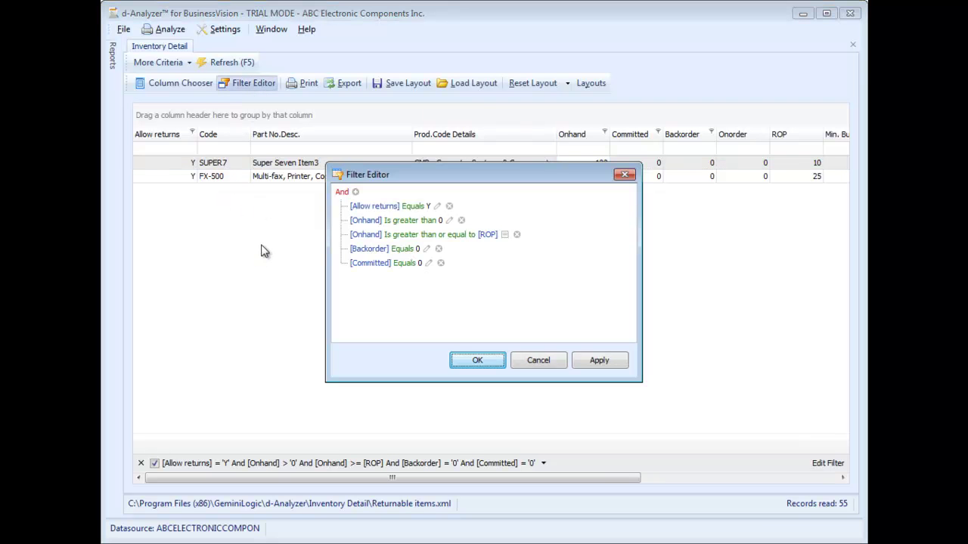
pyautogui.moveTo(375, 180); pyautogui.dragTo(354, 230)
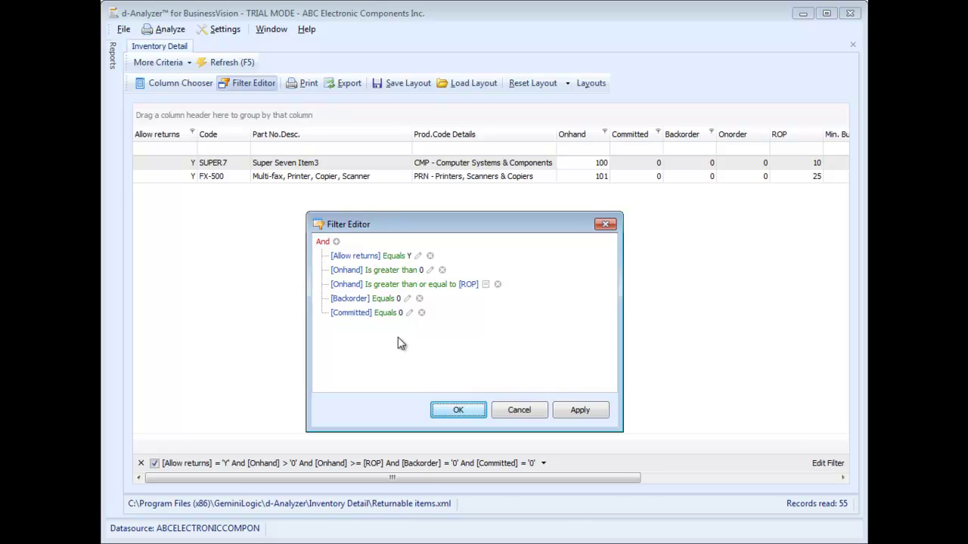
pyautogui.click(446, 412)
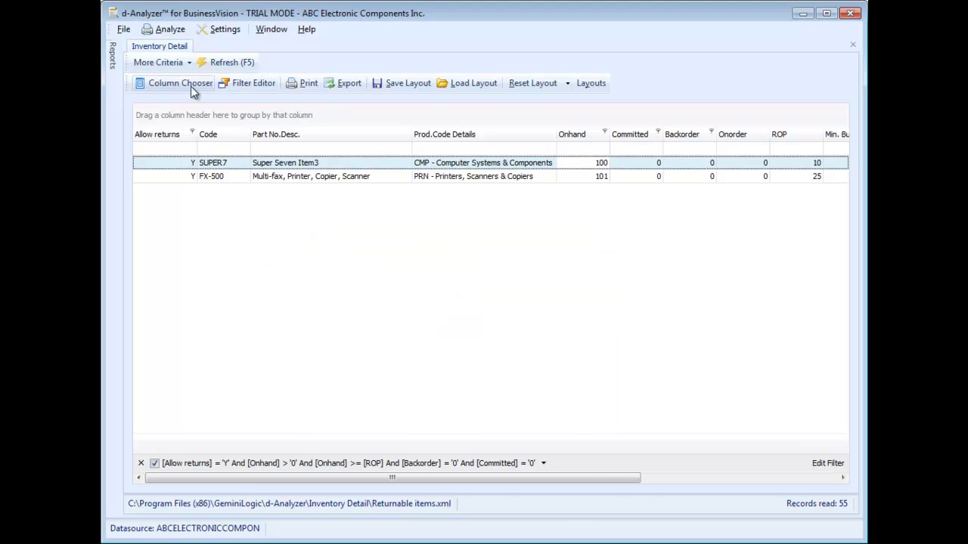
# Add the Vendor Name column to the grid between Code and Part No.Desc.
pyautogui.click(191, 86)
pyautogui.moveTo(553, 137); pyautogui.dragTo(573, 424)
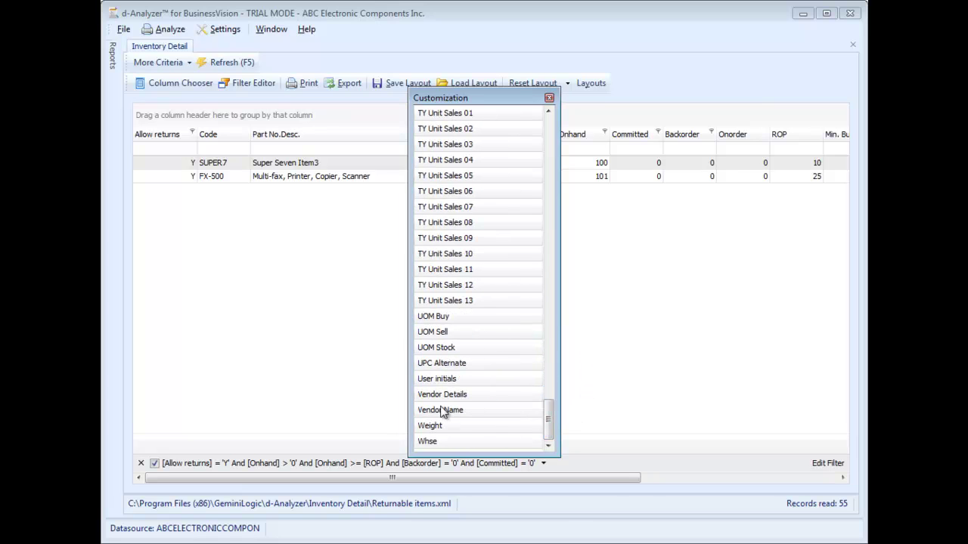
pyautogui.moveTo(442, 409); pyautogui.dragTo(266, 155)
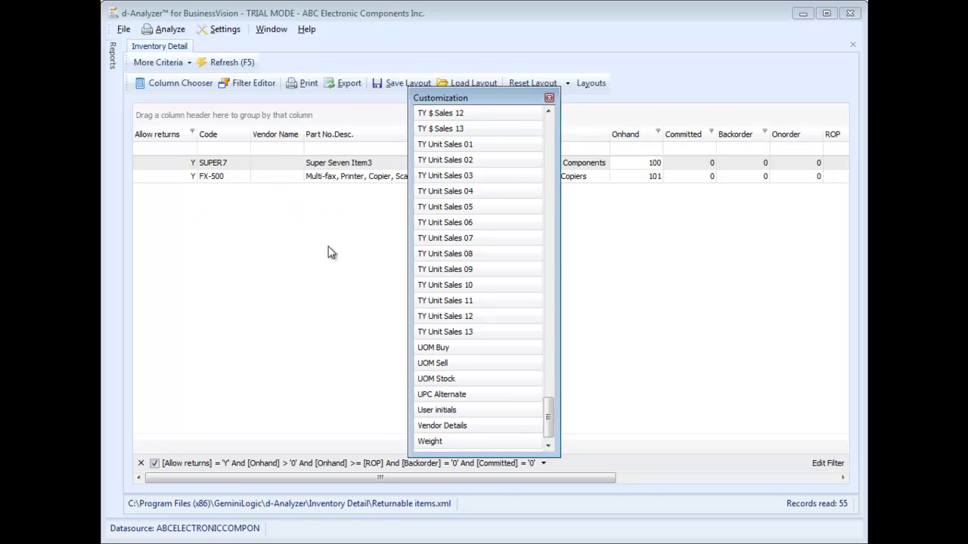
pyautogui.click(549, 97)
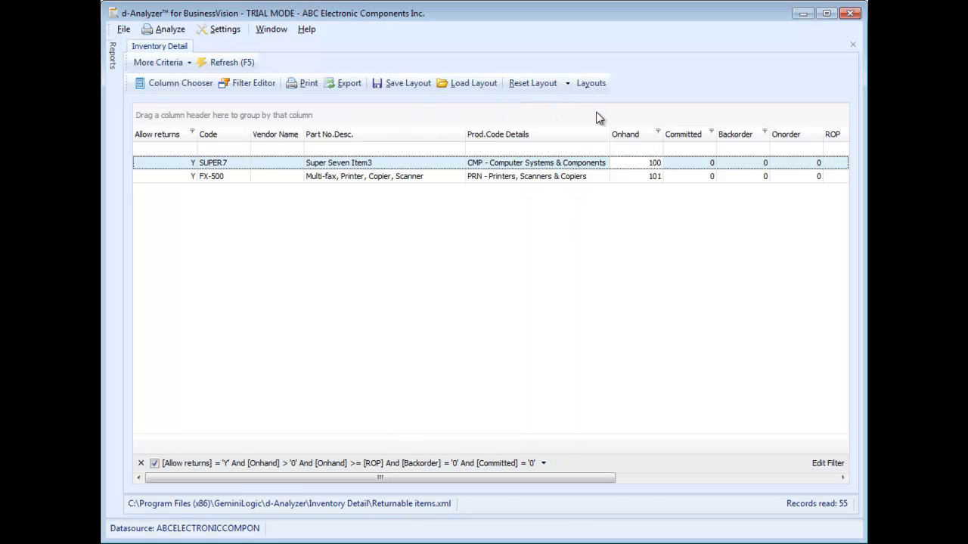
# Switch to the Top sellers by product category and dollar layout and review the unit and dollar sales within each product group.
pyautogui.click(586, 84)
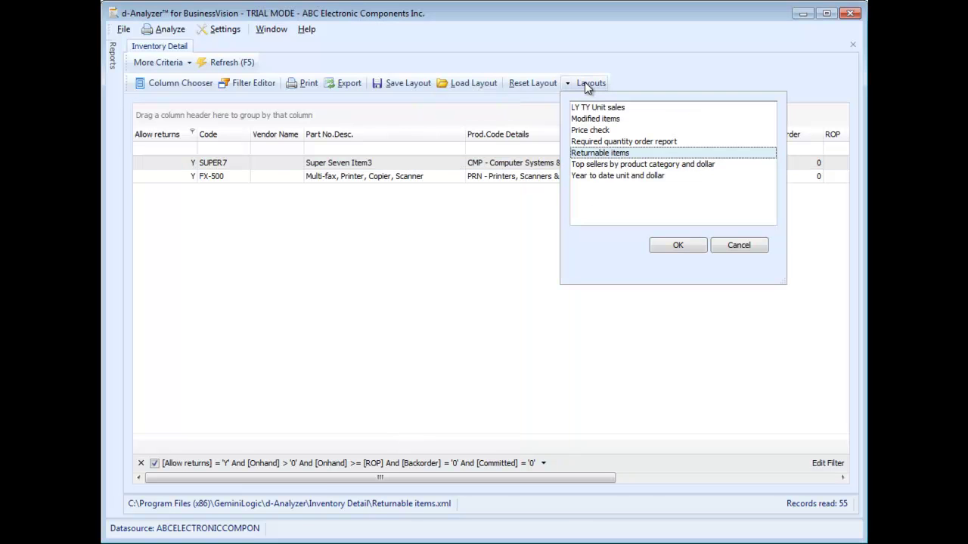
pyautogui.click(624, 165)
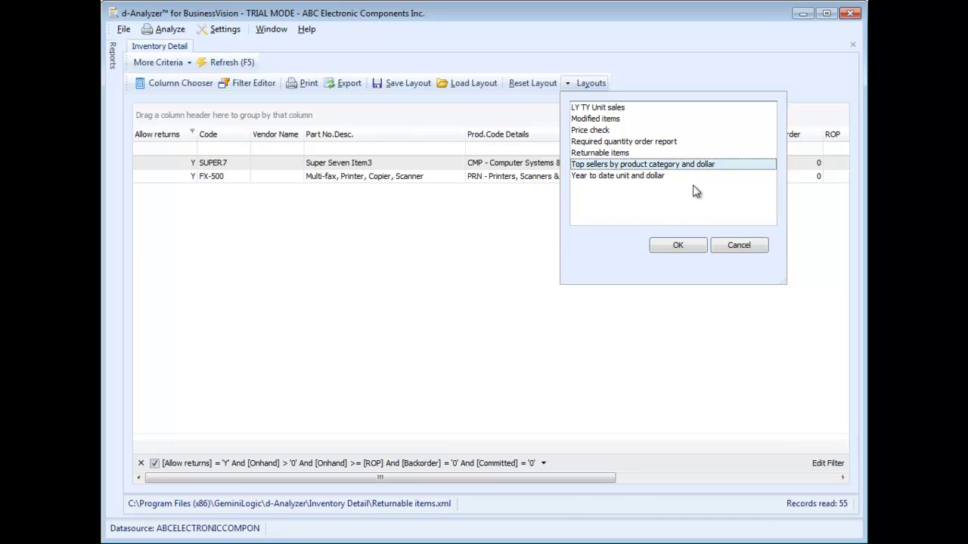
pyautogui.click(679, 245)
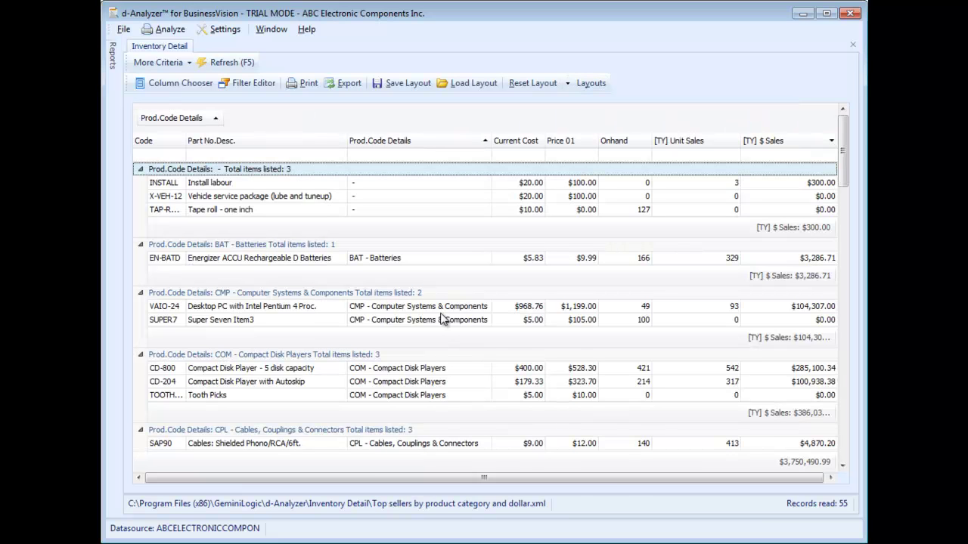
pyautogui.moveTo(456, 475); pyautogui.dragTo(516, 477)
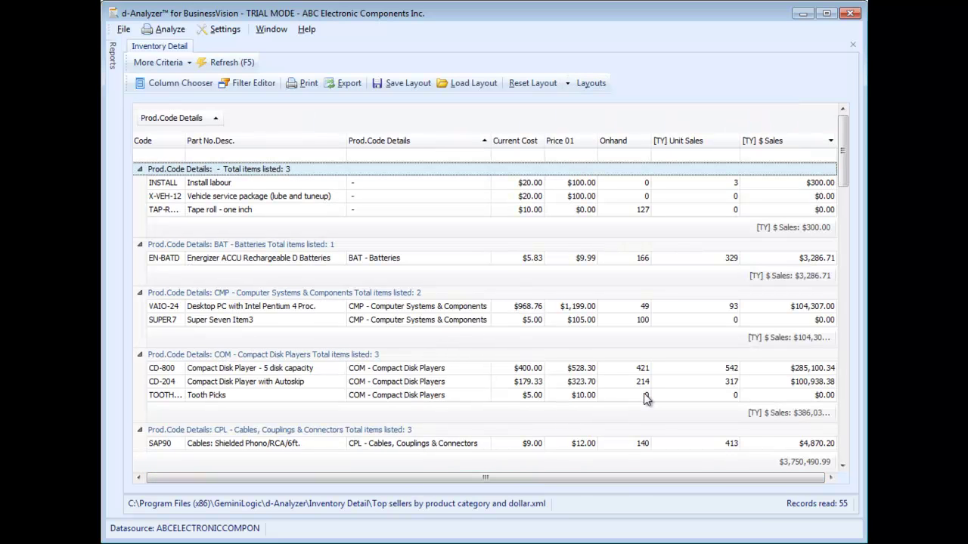
pyautogui.scroll(-9, 517, 367)
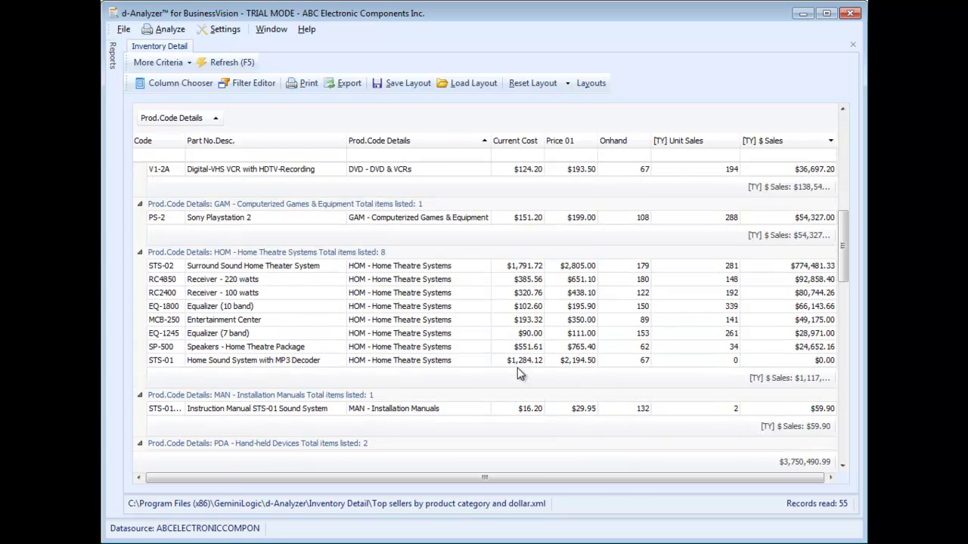
pyautogui.scroll(-8, 517, 367)
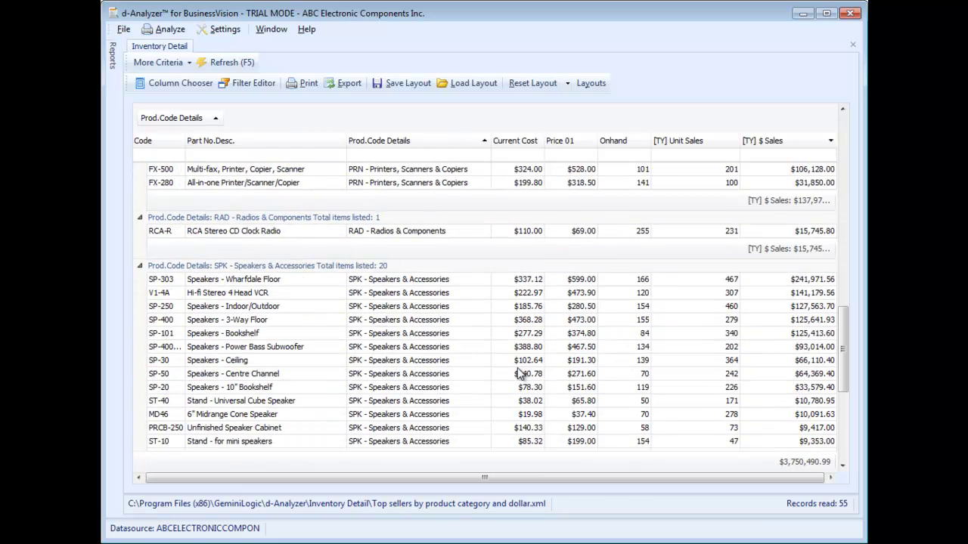
pyautogui.scroll(-3, 518, 373)
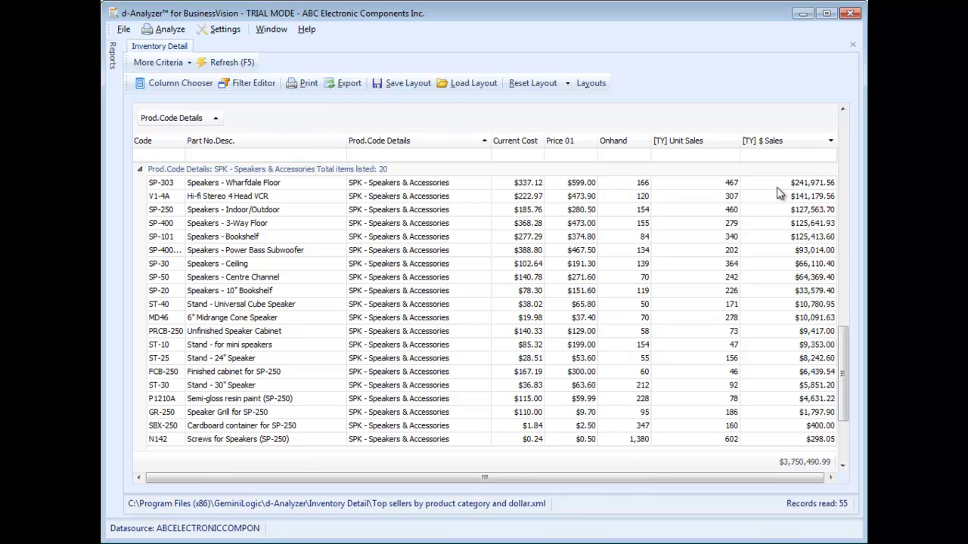
pyautogui.moveTo(844, 340); pyautogui.dragTo(846, 366)
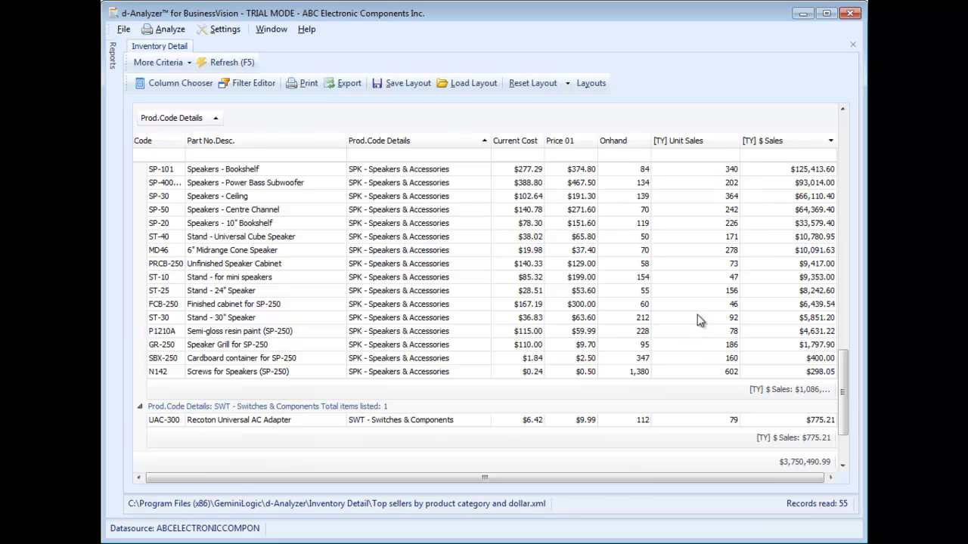
pyautogui.moveTo(850, 373); pyautogui.dragTo(800, 120)
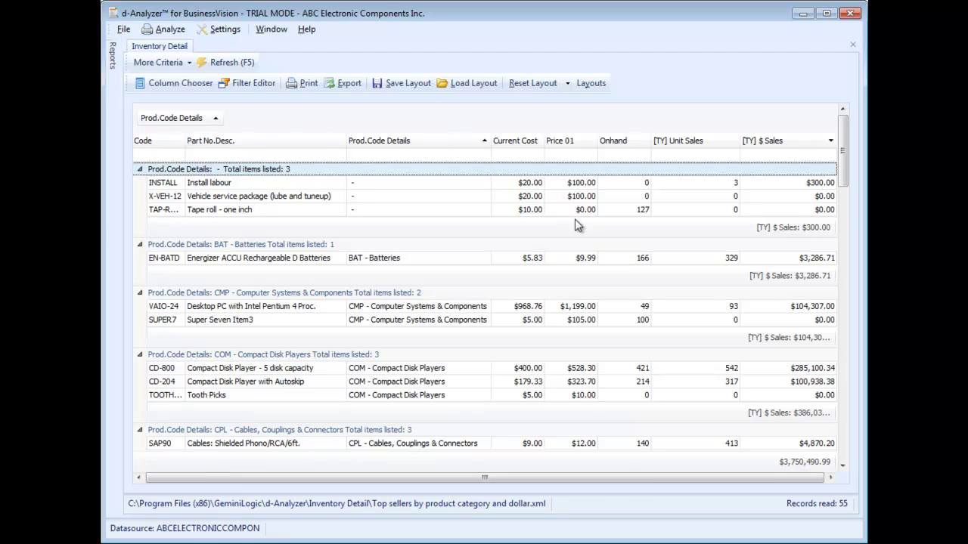
# Switch to the Year to date unit and dollar layout and review the items' cost, on-hand, cost total and this-year sales columns.
pyautogui.click(585, 84)
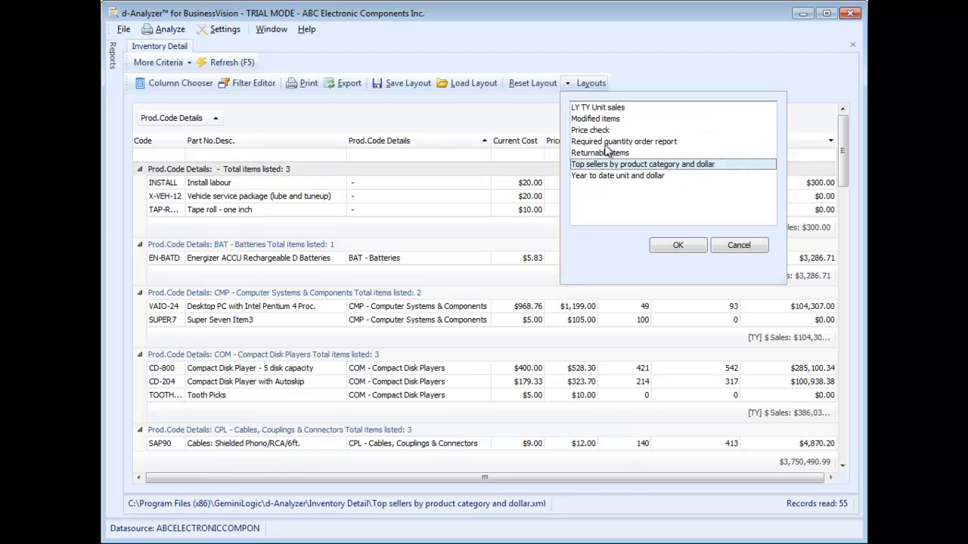
pyautogui.click(611, 177)
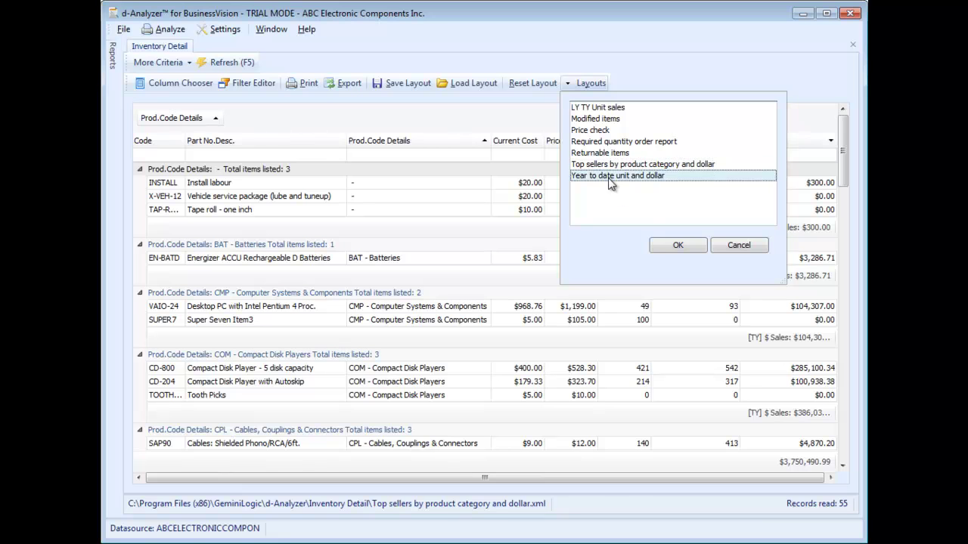
pyautogui.click(663, 246)
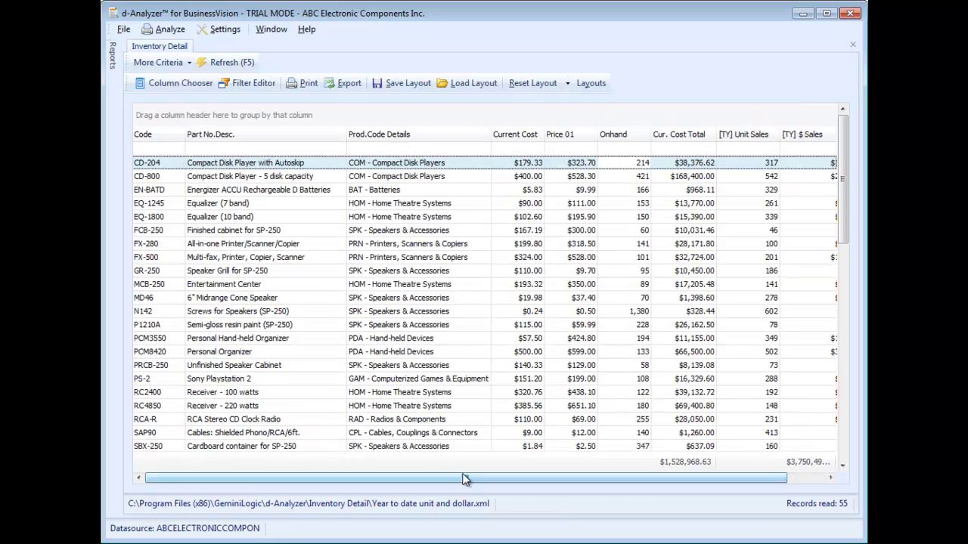
pyautogui.moveTo(458, 477); pyautogui.dragTo(504, 478)
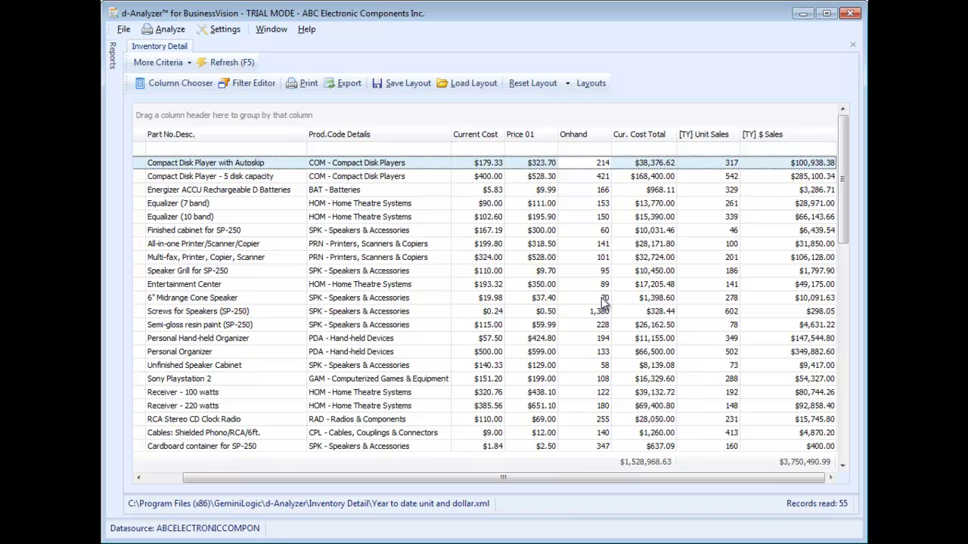
pyautogui.moveTo(671, 477); pyautogui.dragTo(597, 493)
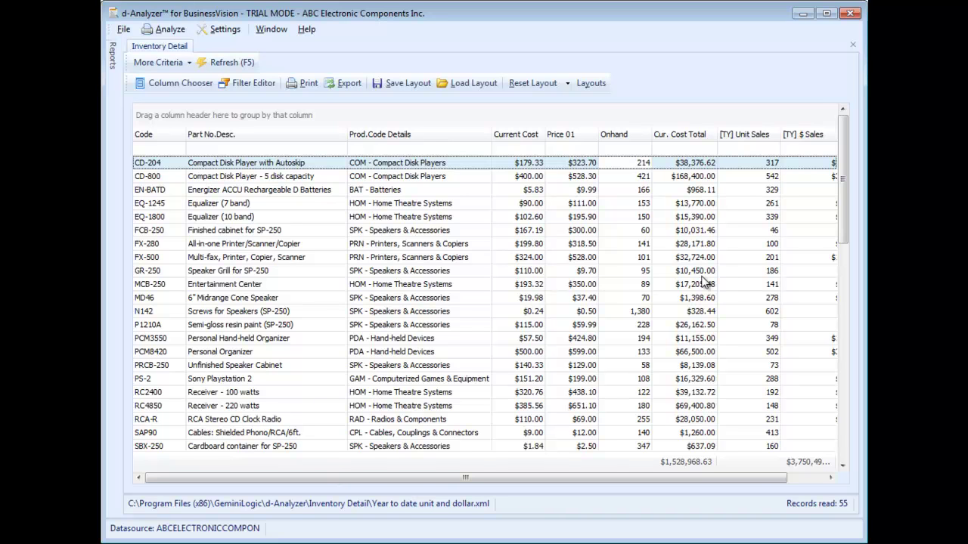
pyautogui.moveTo(842, 178); pyautogui.dragTo(859, 392)
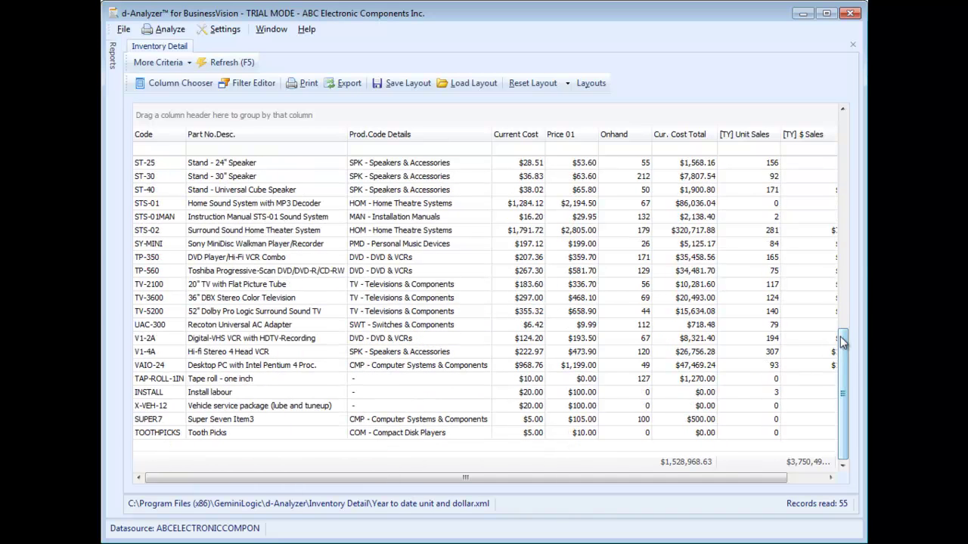